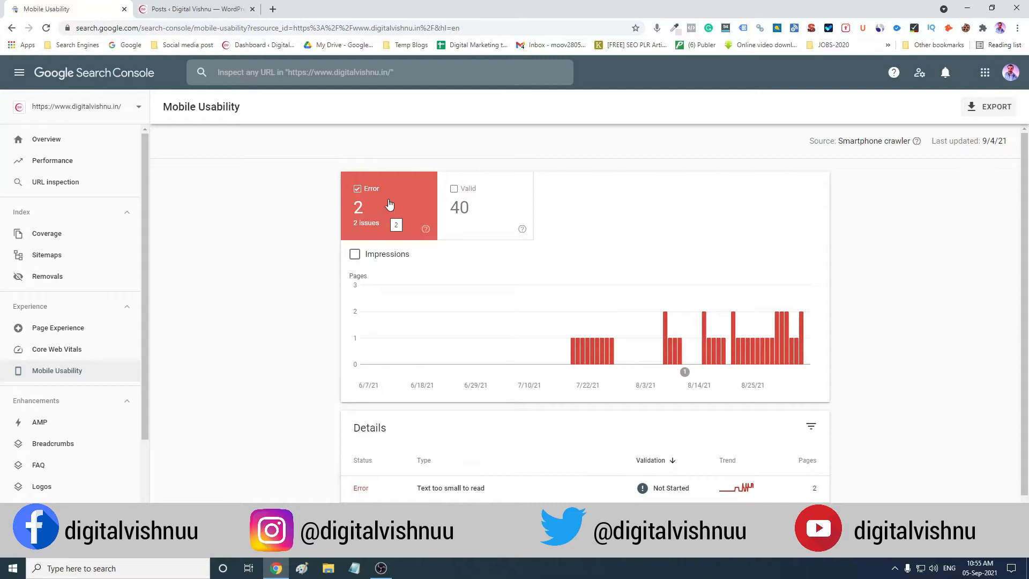
Step: Switch to the WordPress admin and search the plugin directory for "wptouch"
{"action": "left_click", "coordinate": [199, 10]}
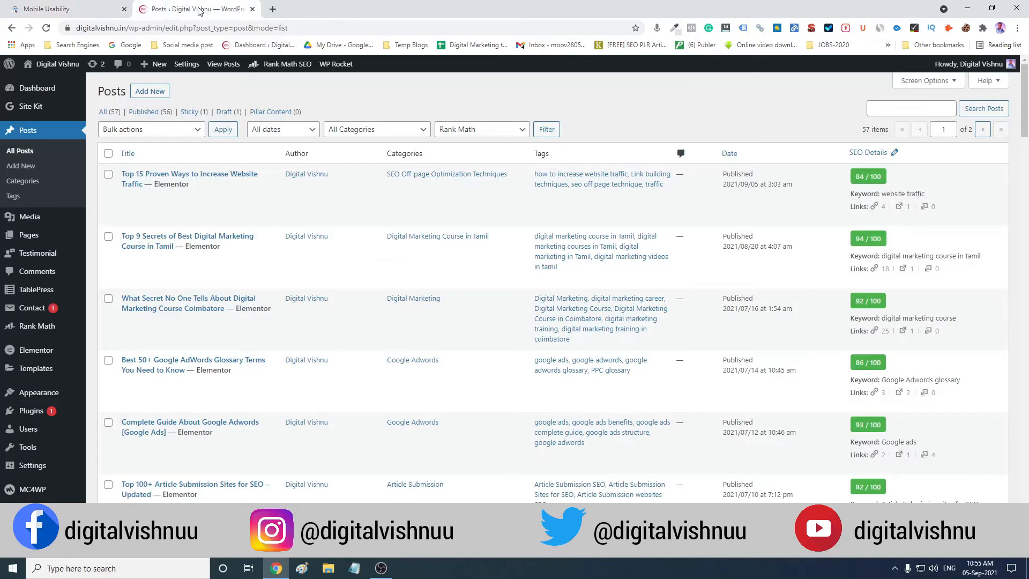
{"action": "scroll", "coordinate": [69, 219], "scroll_direction": "down", "scroll_amount": 5}
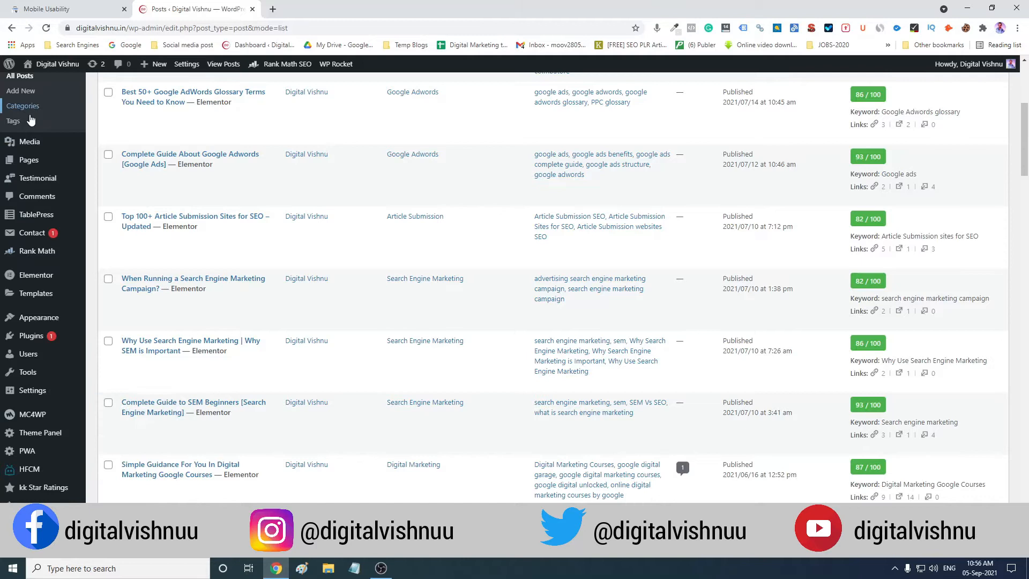
{"action": "left_click", "coordinate": [29, 341]}
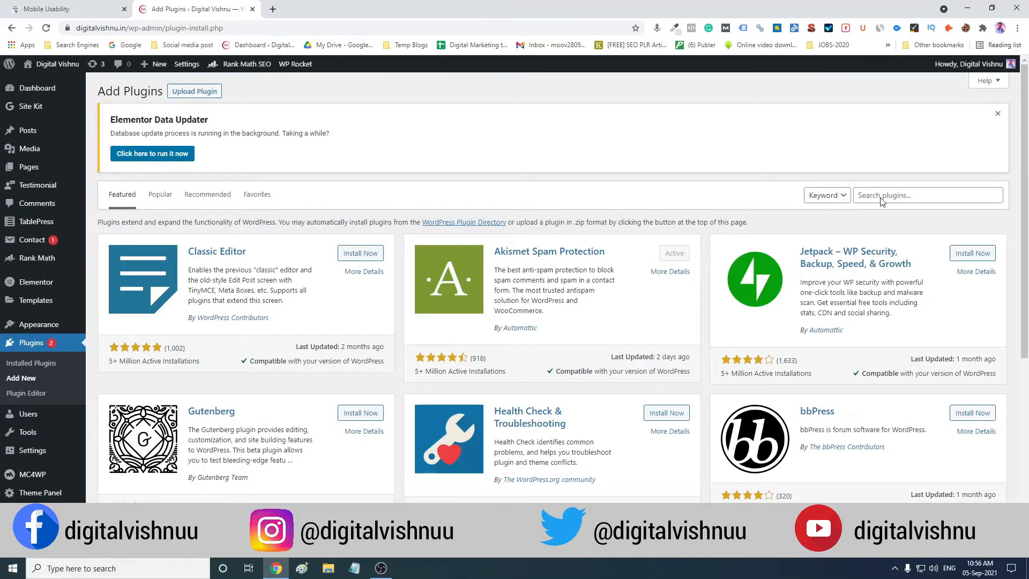
{"action": "left_click", "coordinate": [872, 196]}
{"action": "type", "text": "wptouch"}
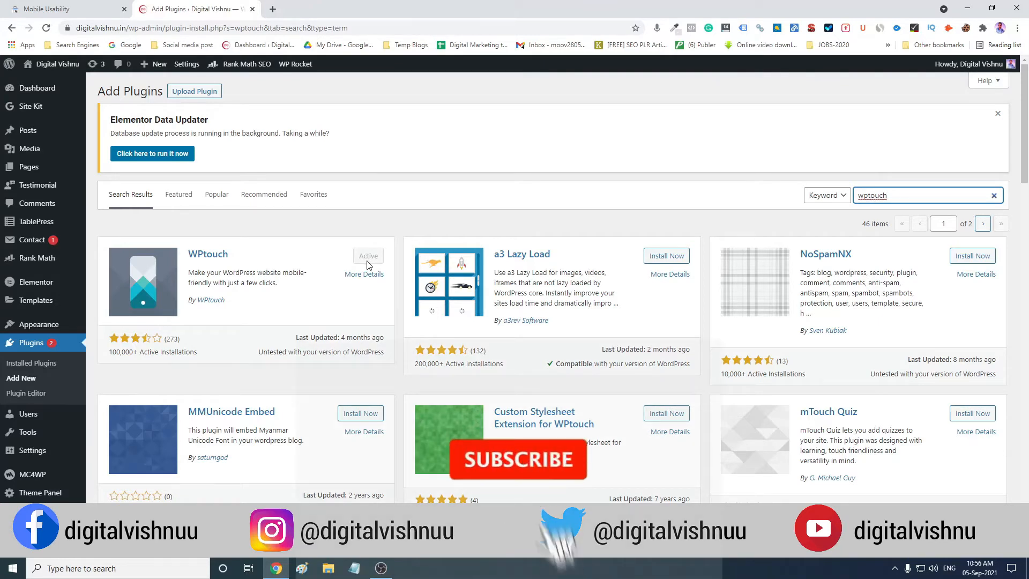
Step: Open the WPtouch plugin settings and examine the General and Site Compatibility options
{"action": "scroll", "coordinate": [48, 371], "scroll_direction": "down", "scroll_amount": 5}
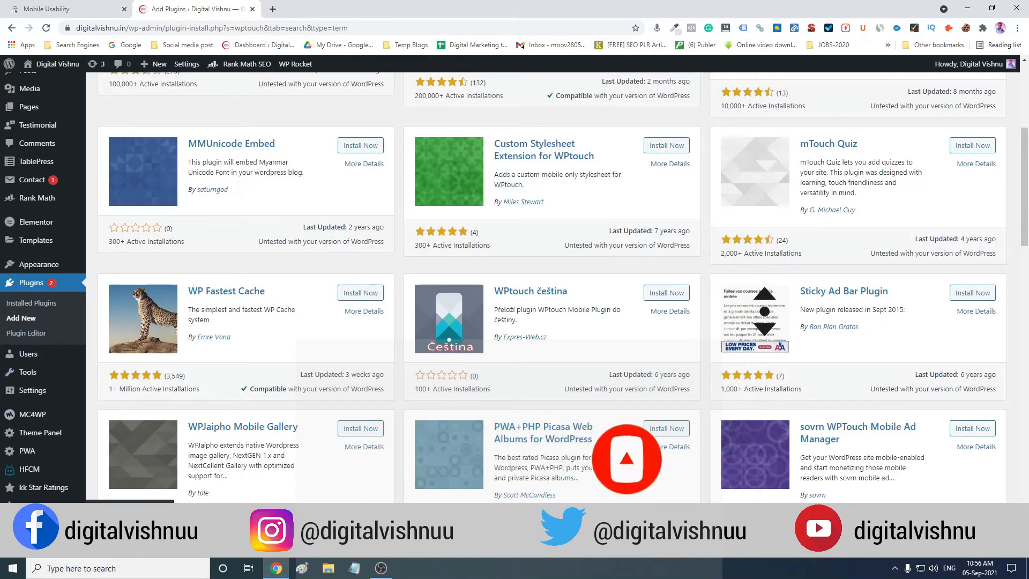
{"action": "left_click", "coordinate": [121, 527]}
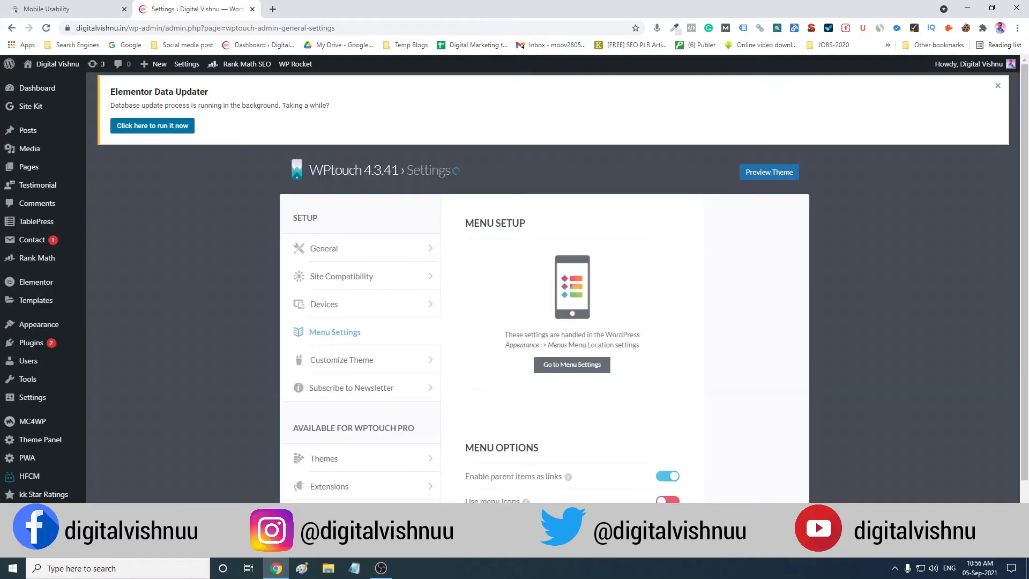
{"action": "left_click", "coordinate": [322, 250]}
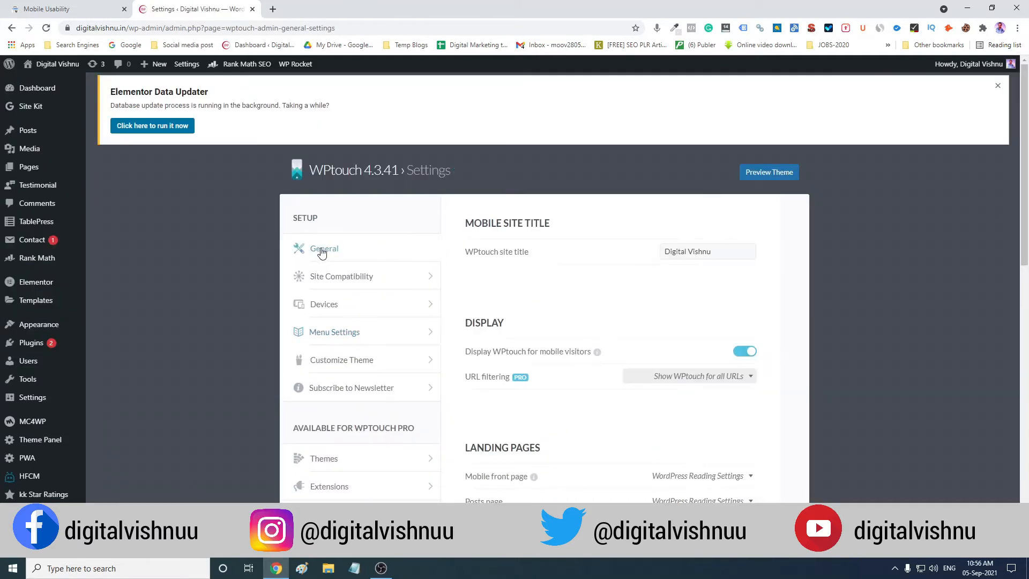
{"action": "scroll", "coordinate": [558, 308], "scroll_direction": "down", "scroll_amount": 10}
{"action": "scroll", "coordinate": [560, 306], "scroll_direction": "down", "scroll_amount": 3}
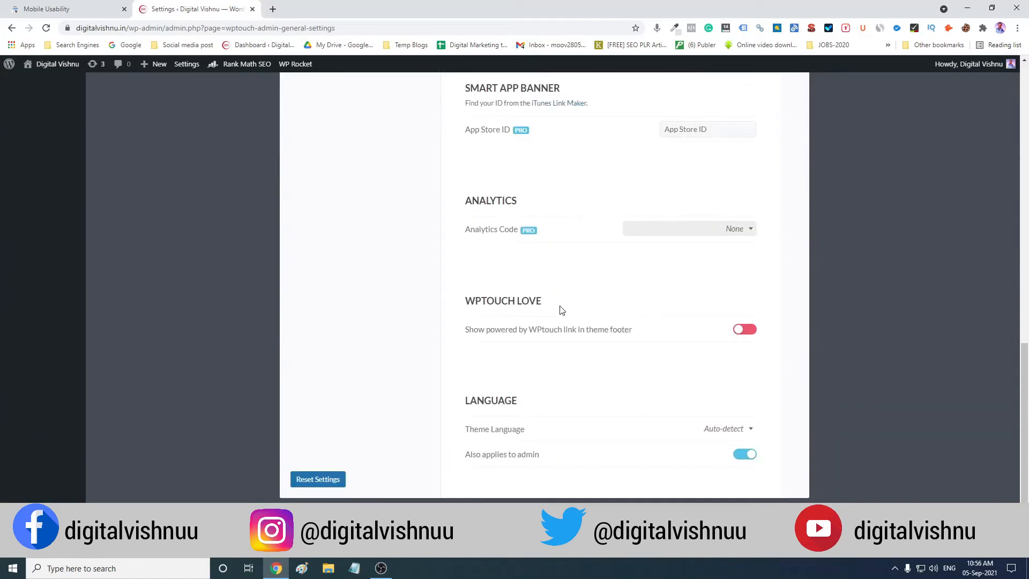
{"action": "scroll", "coordinate": [561, 310], "scroll_direction": "up", "scroll_amount": 6}
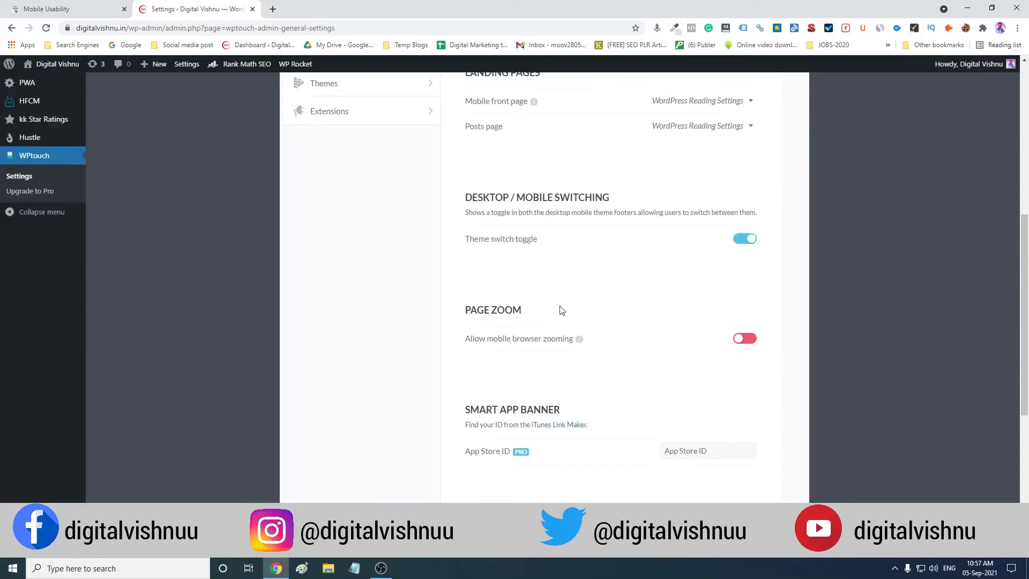
{"action": "scroll", "coordinate": [561, 310], "scroll_direction": "up", "scroll_amount": 5}
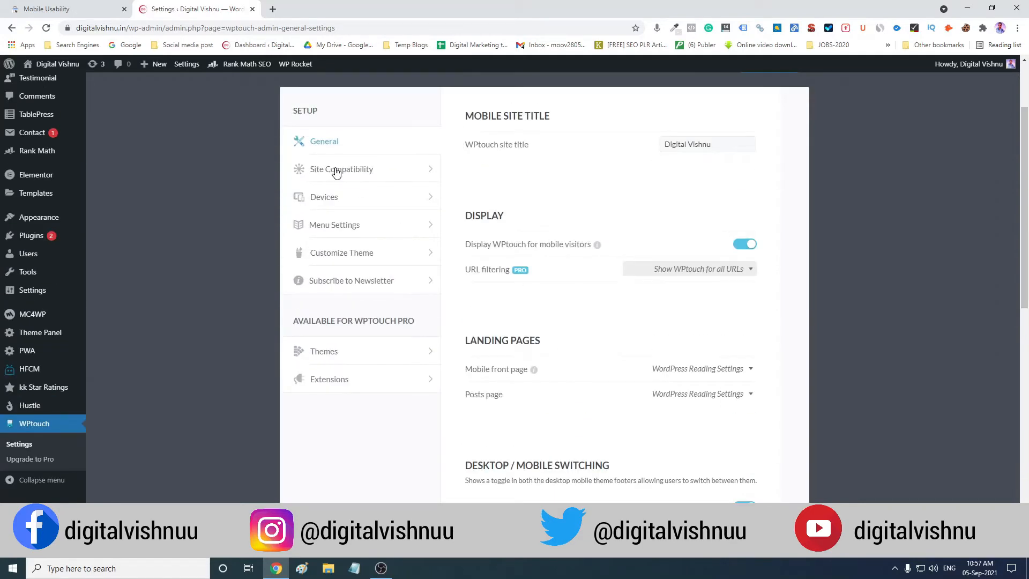
{"action": "left_click", "coordinate": [336, 172]}
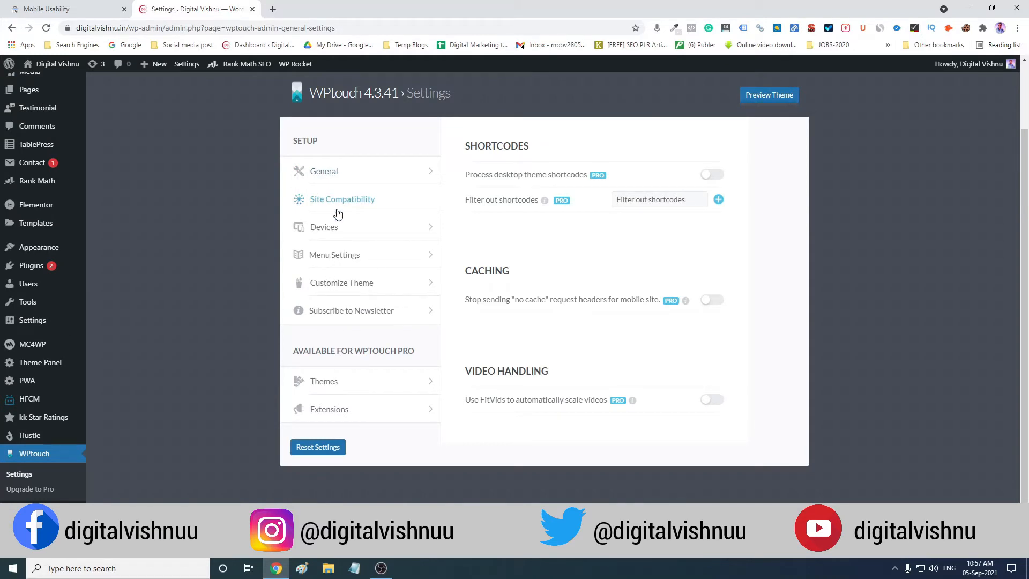
Step: Switch to Google Search Console and view the validation details of the "Text too small to read" mobile usability issue
{"action": "left_click", "coordinate": [60, 10]}
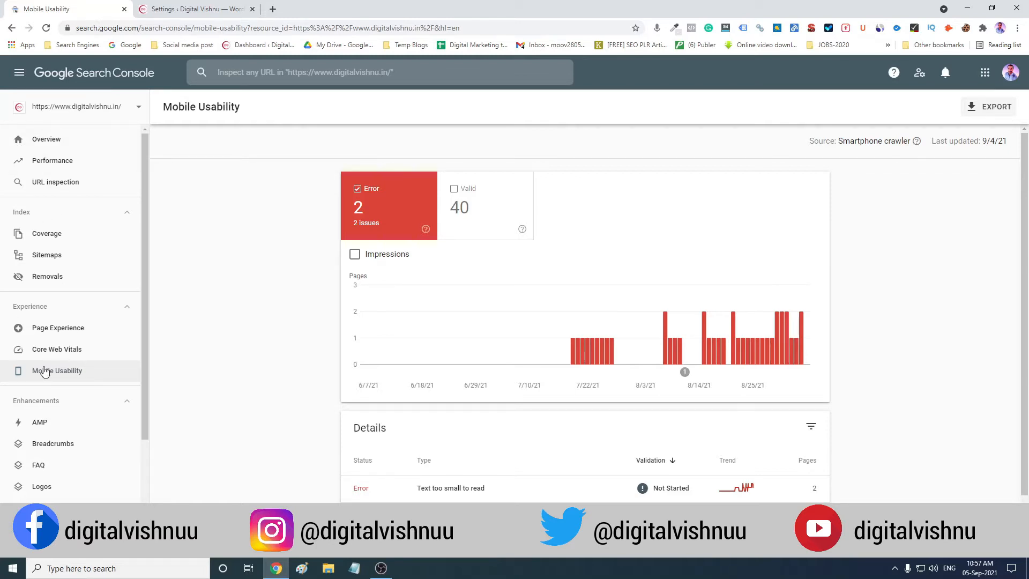
{"action": "left_click", "coordinate": [60, 378]}
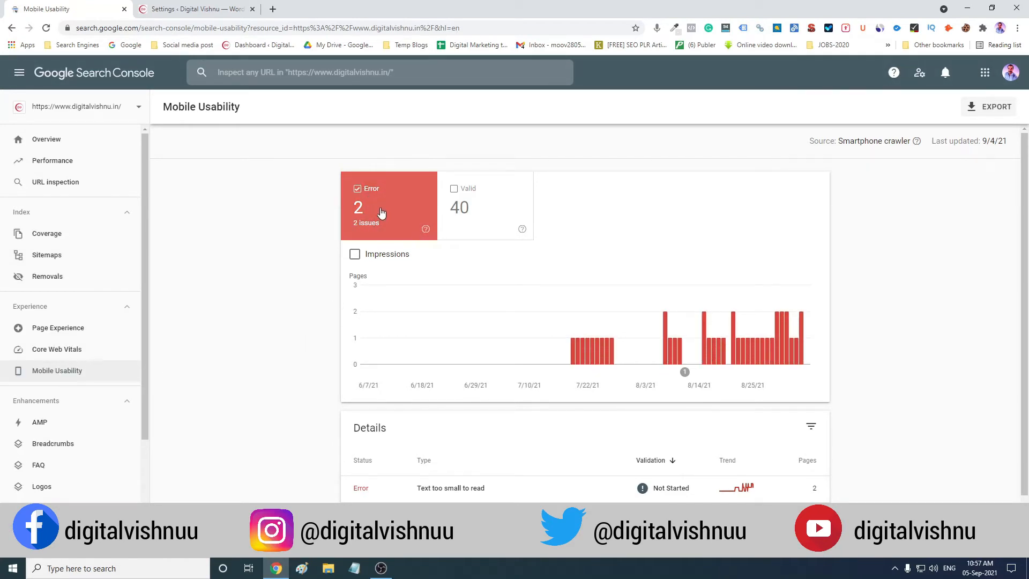
{"action": "scroll", "coordinate": [425, 470], "scroll_direction": "down", "scroll_amount": 1}
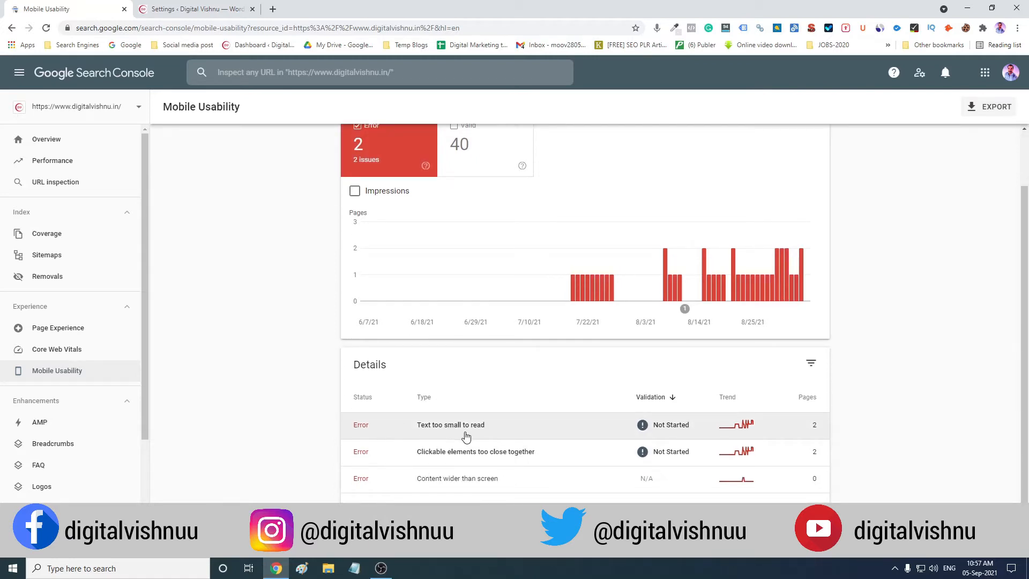
{"action": "left_click", "coordinate": [482, 432]}
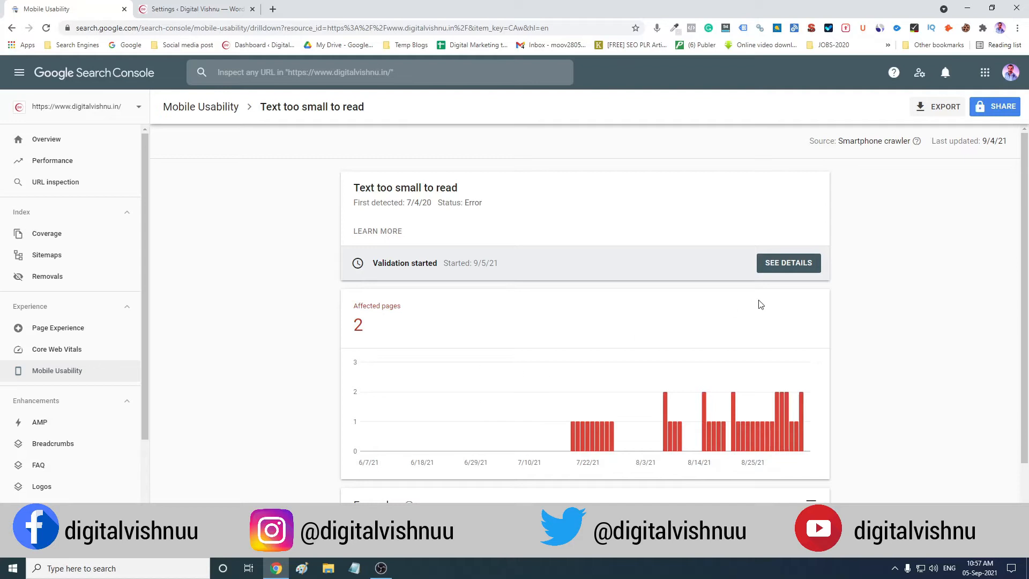
{"action": "left_click", "coordinate": [783, 264]}
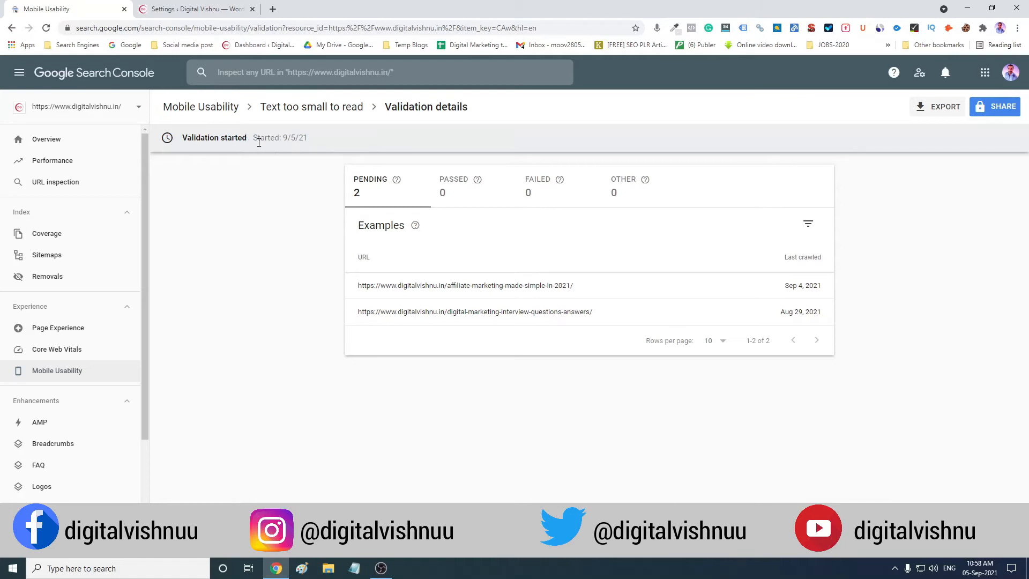
{"action": "left_click_drag", "start_coordinate": [284, 139], "coordinate": [182, 138]}
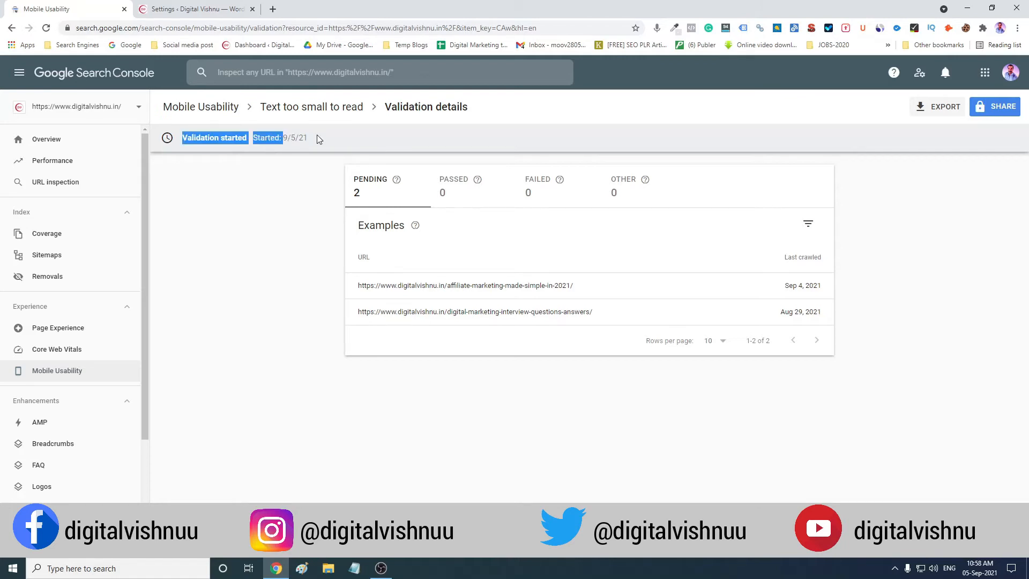
Step: Reopen the "Text too small to read" issue from the Mobile Usability report and check its validation status and example URLs
{"action": "left_click", "coordinate": [220, 107]}
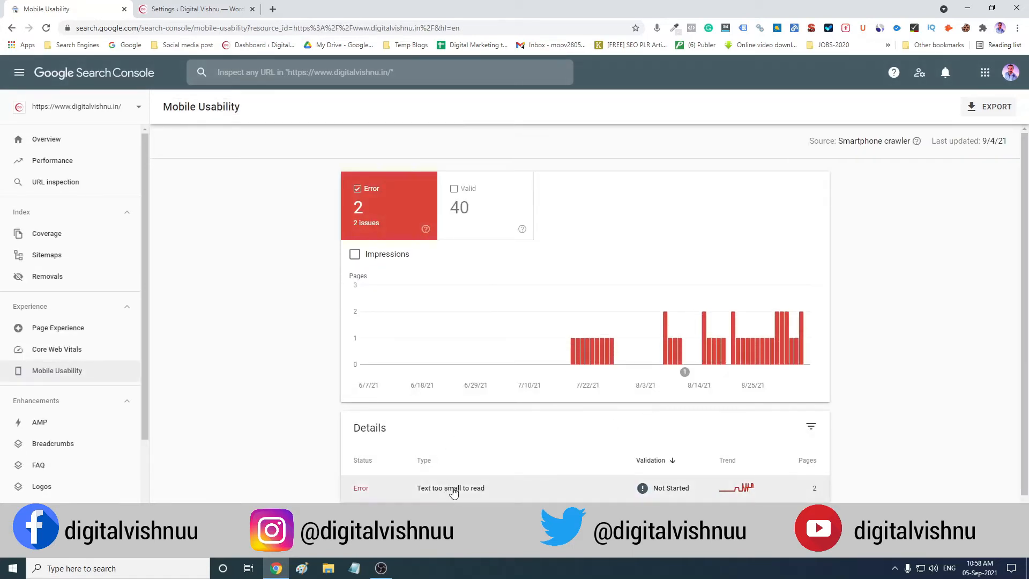
{"action": "left_click", "coordinate": [453, 488]}
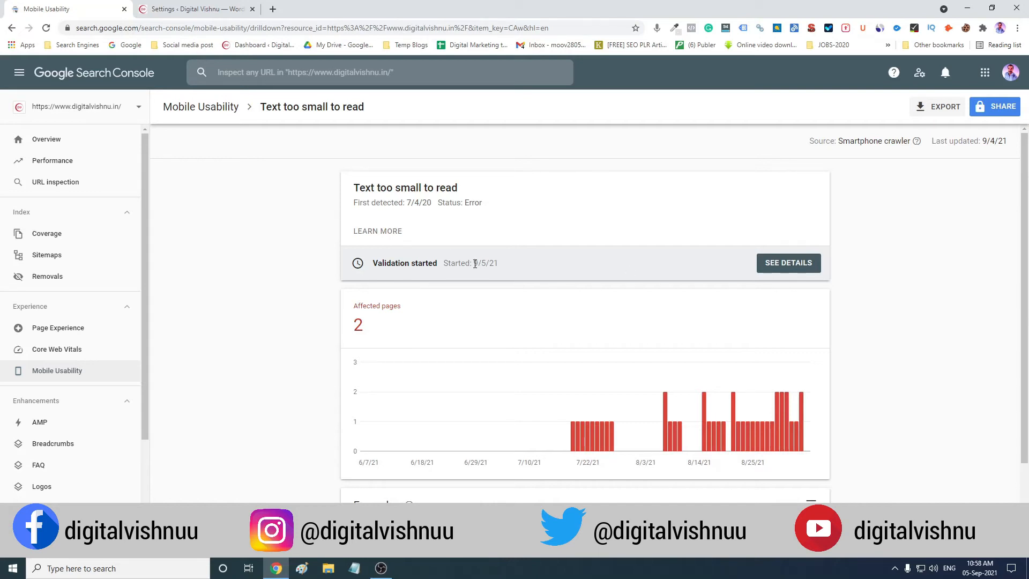
{"action": "left_click_drag", "start_coordinate": [475, 263], "coordinate": [373, 262]}
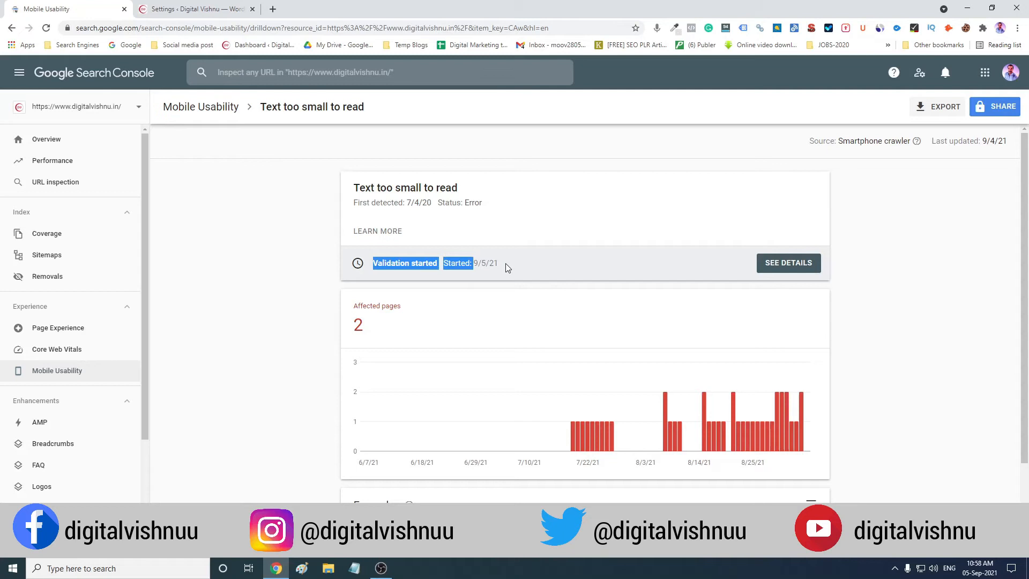
{"action": "left_click", "coordinate": [481, 264]}
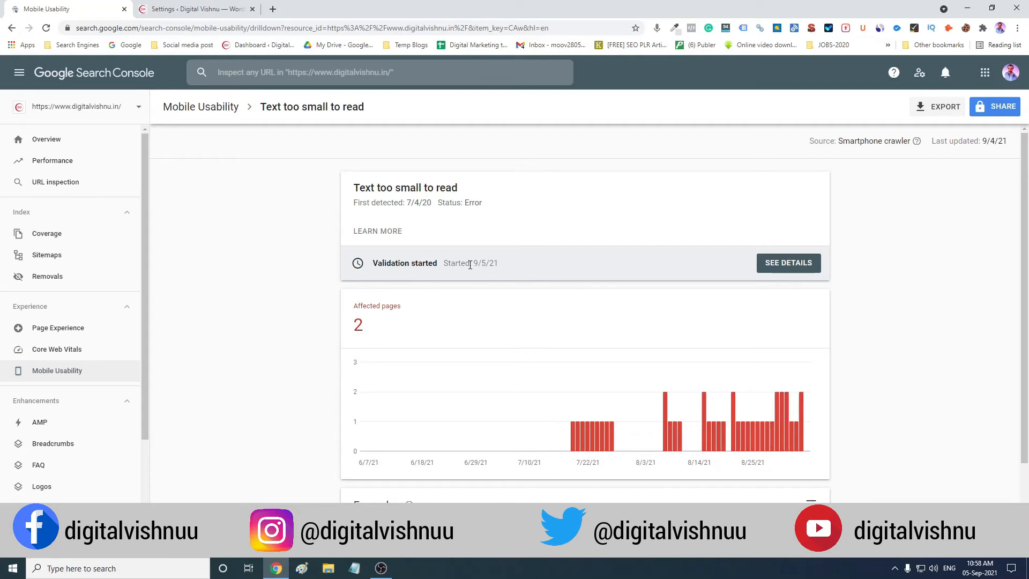
{"action": "left_click_drag", "start_coordinate": [451, 265], "coordinate": [372, 264]}
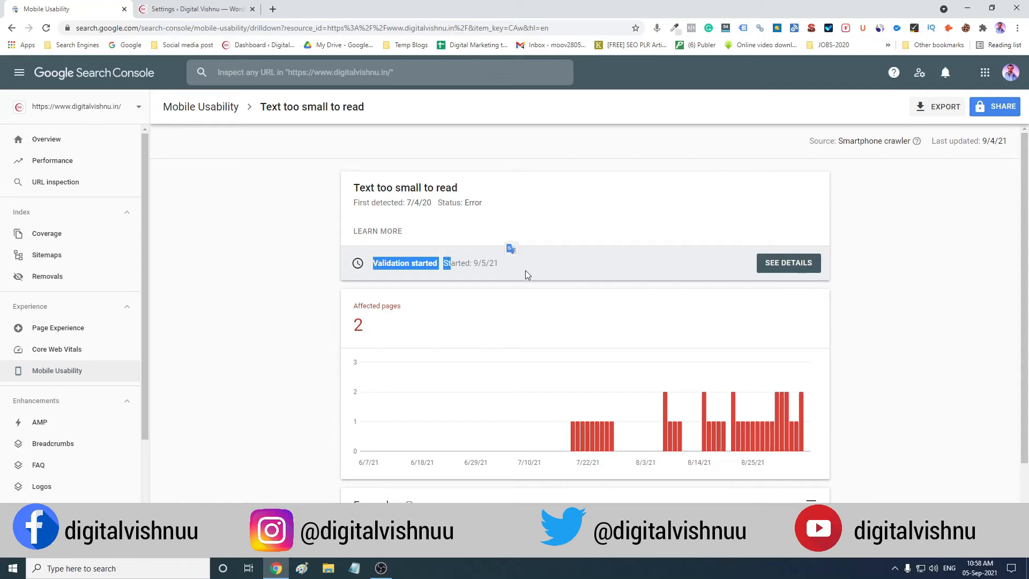
{"action": "scroll", "coordinate": [546, 276], "scroll_direction": "down", "scroll_amount": 2}
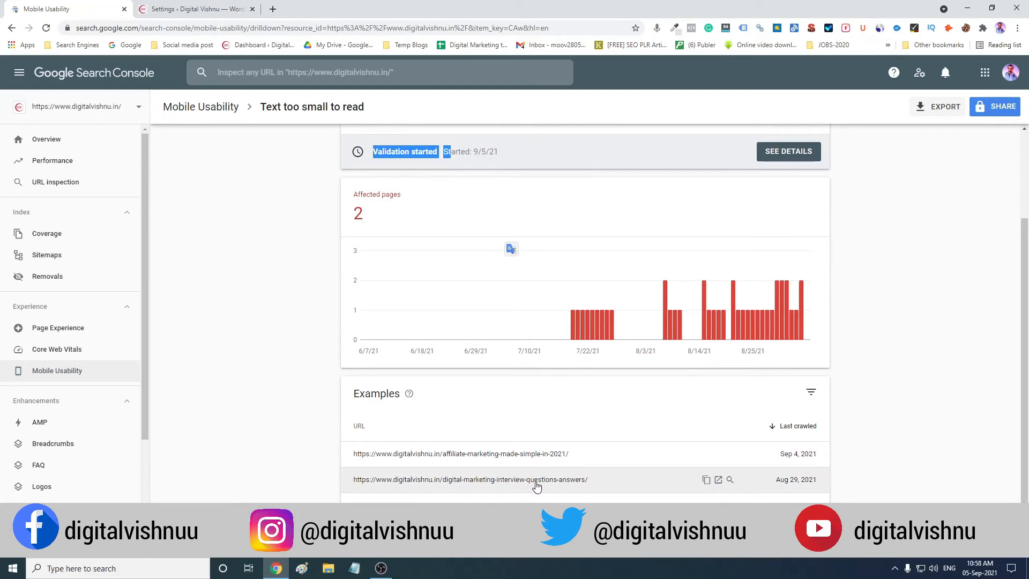
Step: Open the "Clickable elements too close together" issue and examine its validation status and example URLs
{"action": "left_click", "coordinate": [197, 109]}
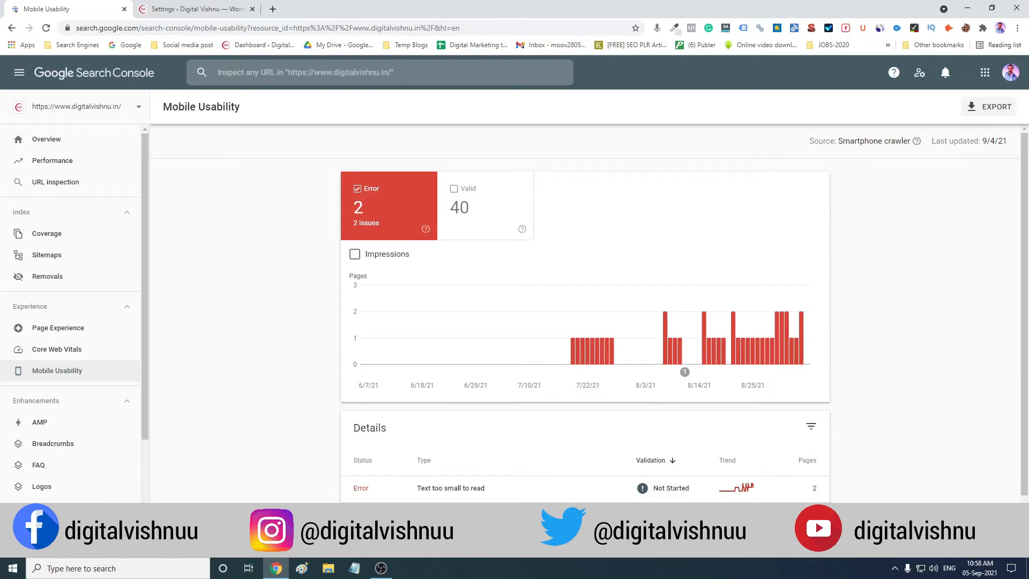
{"action": "left_click", "coordinate": [514, 514]}
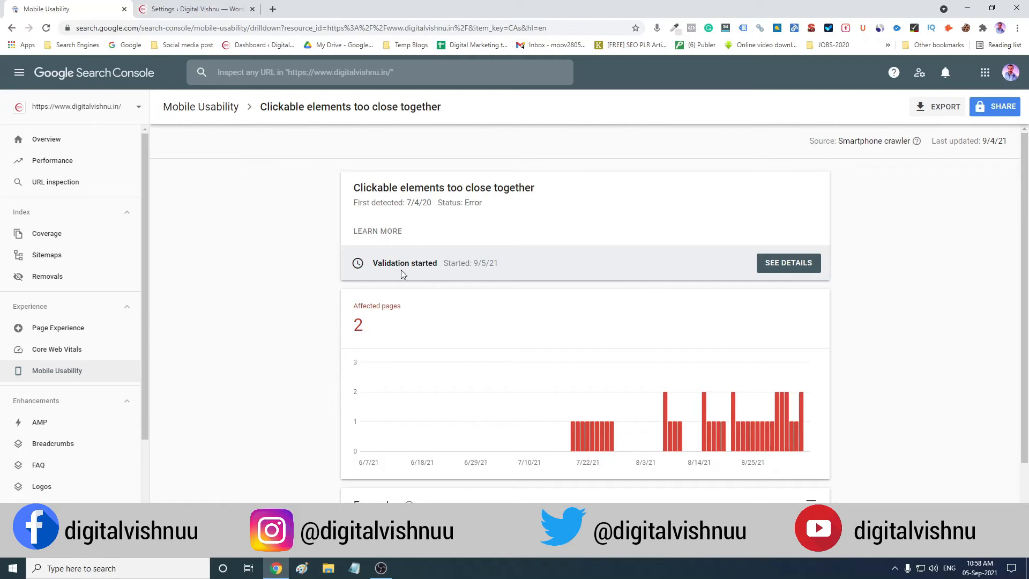
{"action": "scroll", "coordinate": [484, 303], "scroll_direction": "down", "scroll_amount": 2}
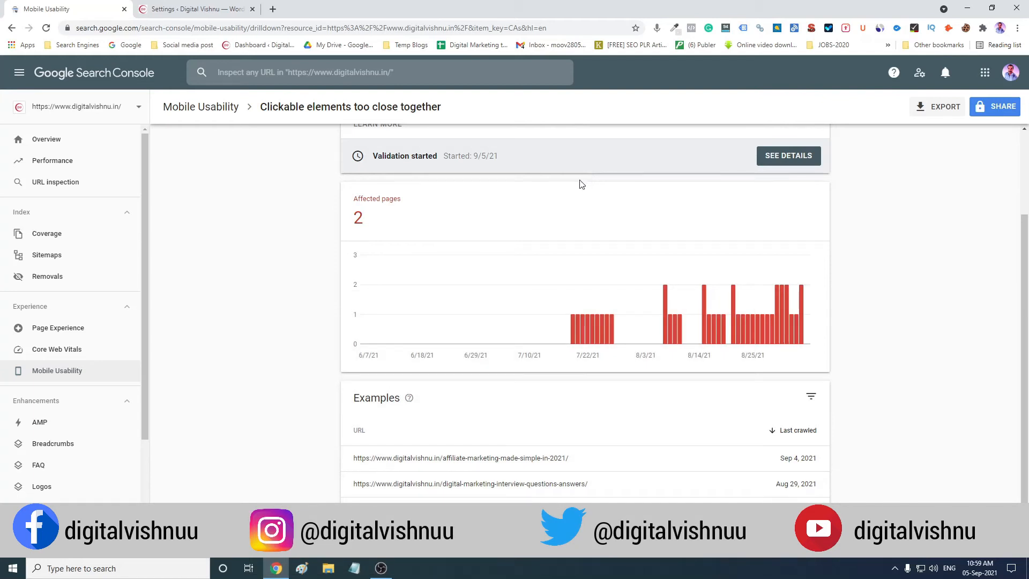
{"action": "left_click", "coordinate": [222, 113]}
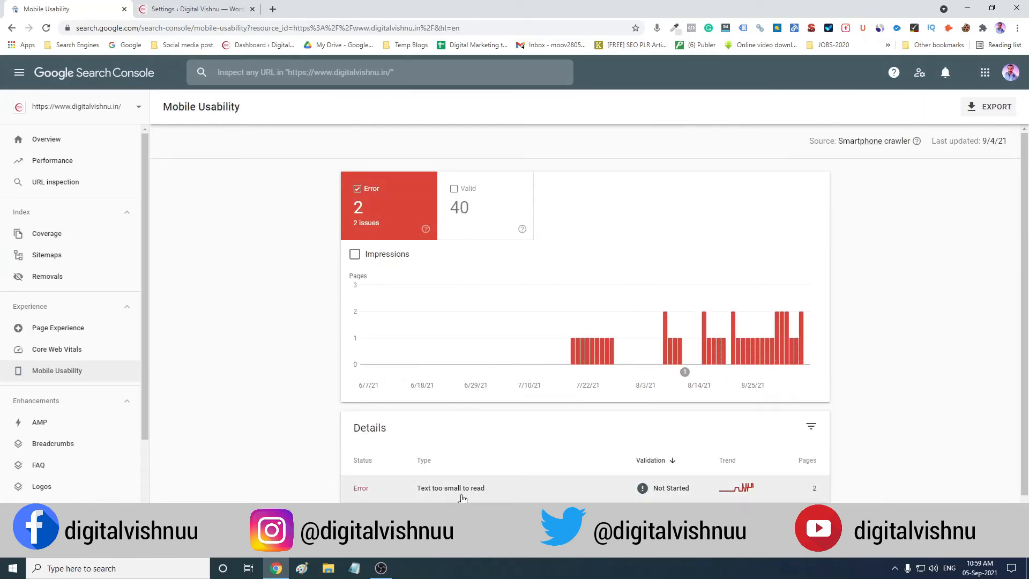
{"action": "left_click", "coordinate": [475, 493]}
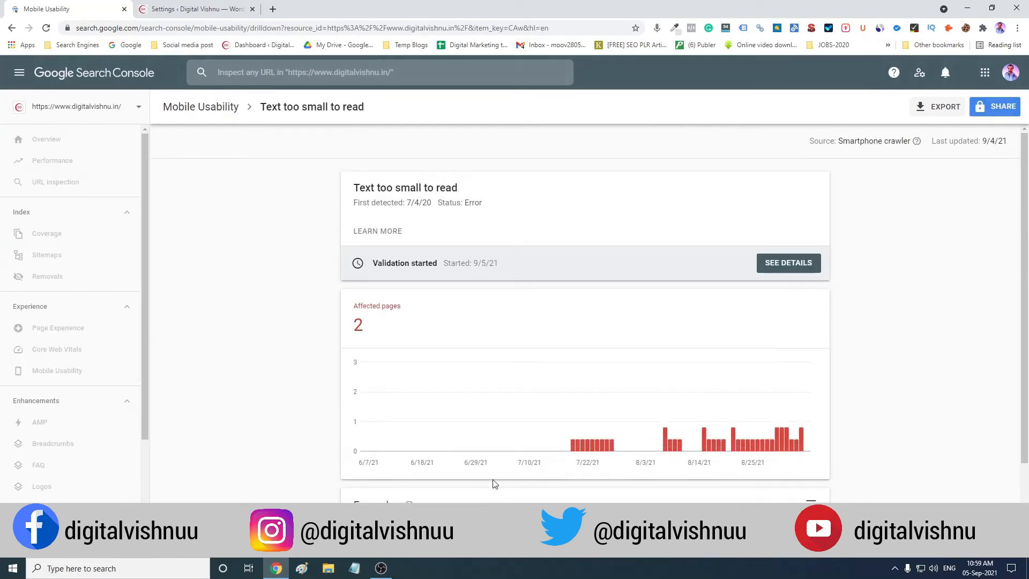
{"action": "scroll", "coordinate": [492, 483], "scroll_direction": "down", "scroll_amount": 2}
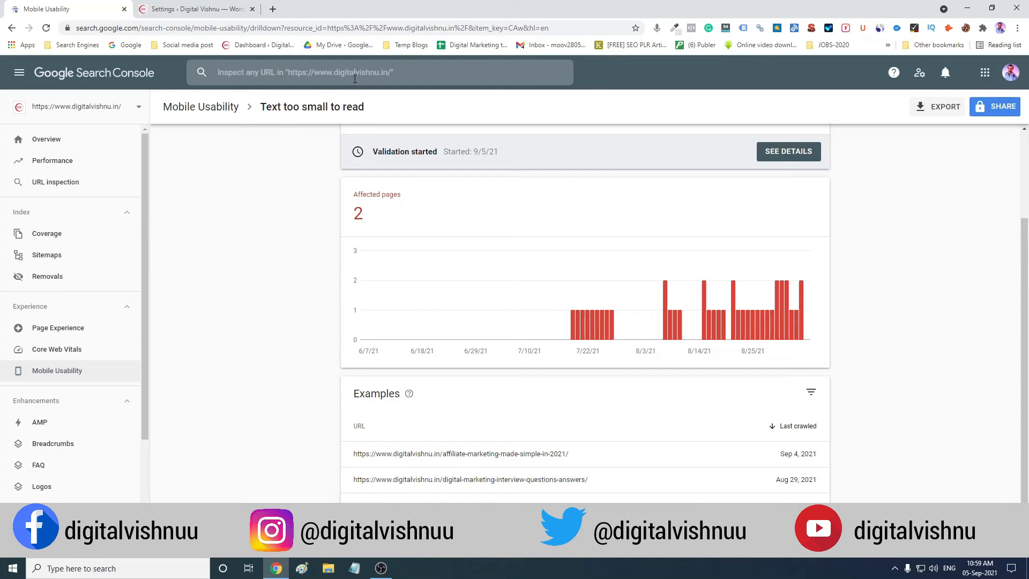
{"action": "left_click", "coordinate": [377, 77]}
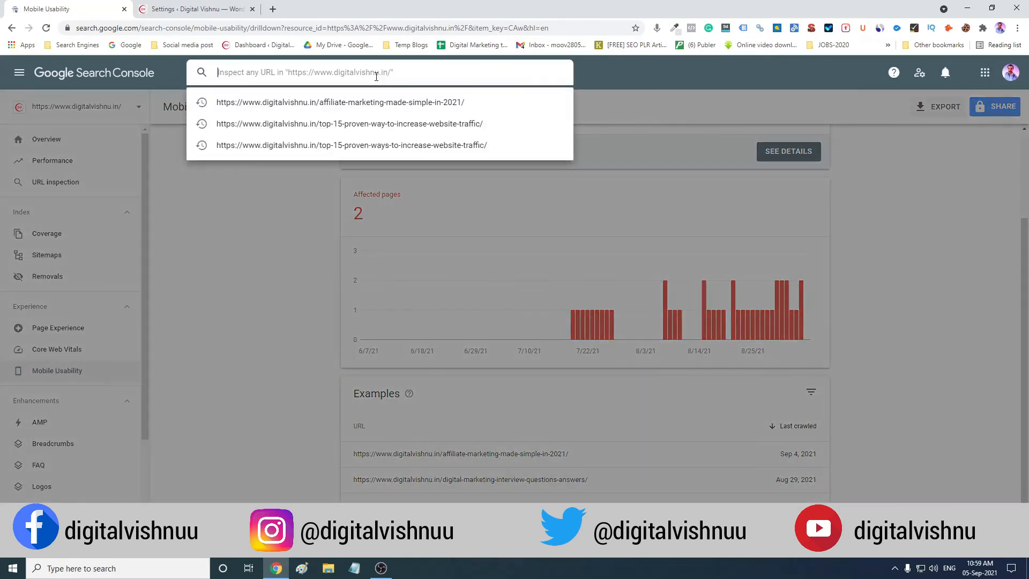
{"action": "type", "text": "https://www.digitalvishnu.in/digital-marketing-interview-questions-answers/"}
{"action": "key", "text": "Return"}
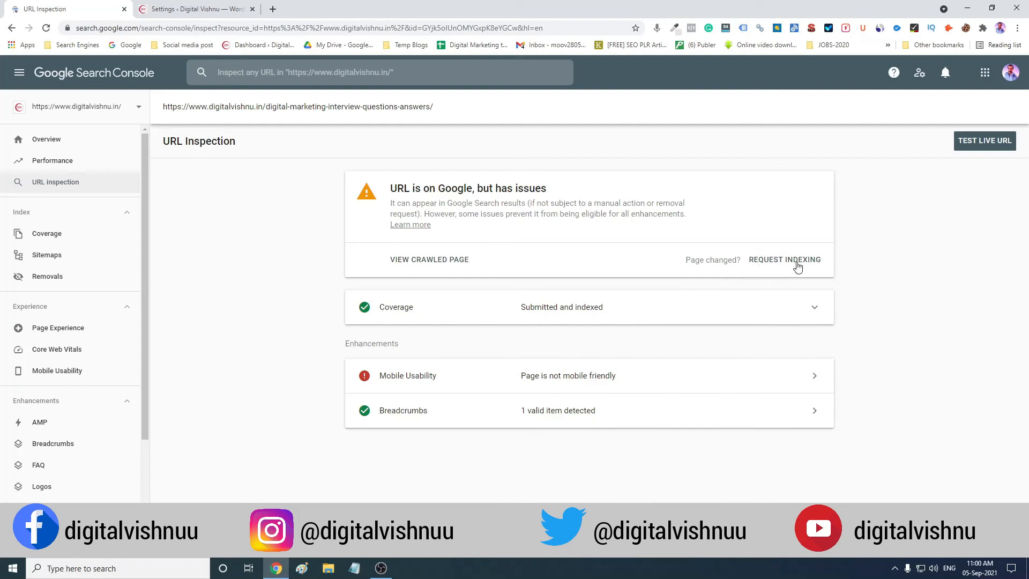
Step: Request indexing for the inspected URL, dismiss the notice and start a live URL test
{"action": "left_click", "coordinate": [780, 262]}
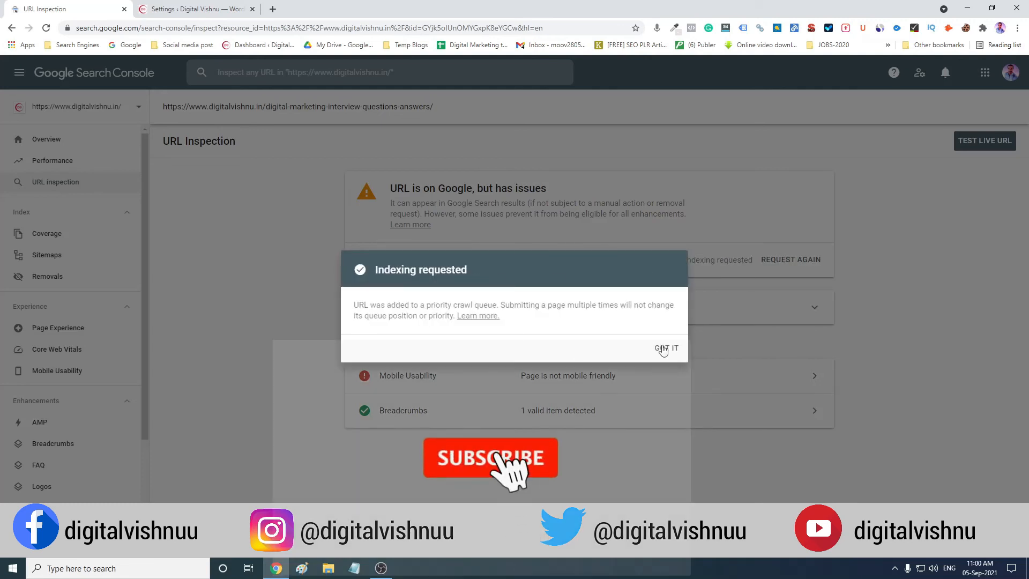
{"action": "left_click", "coordinate": [668, 349]}
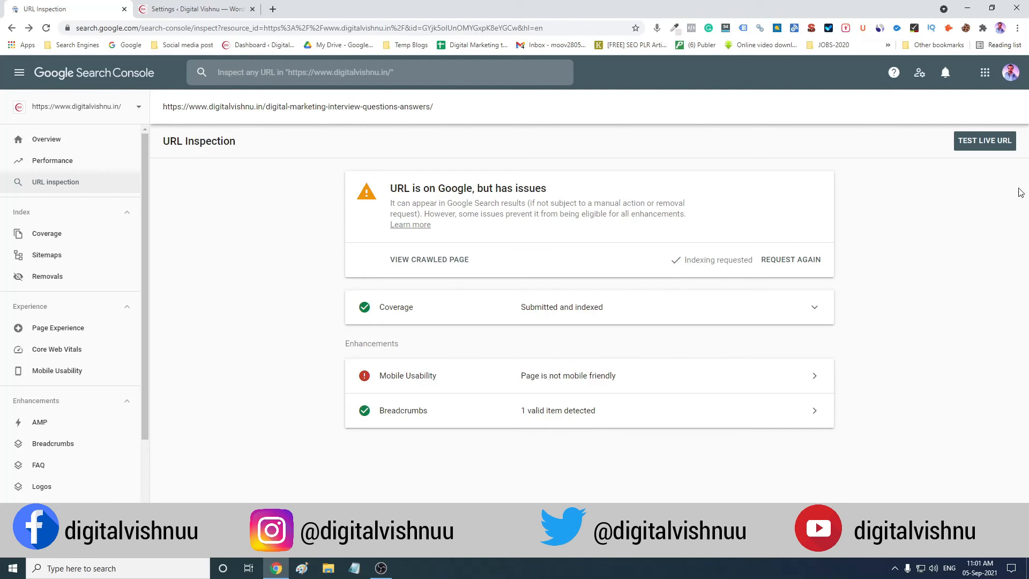
{"action": "left_click", "coordinate": [983, 142]}
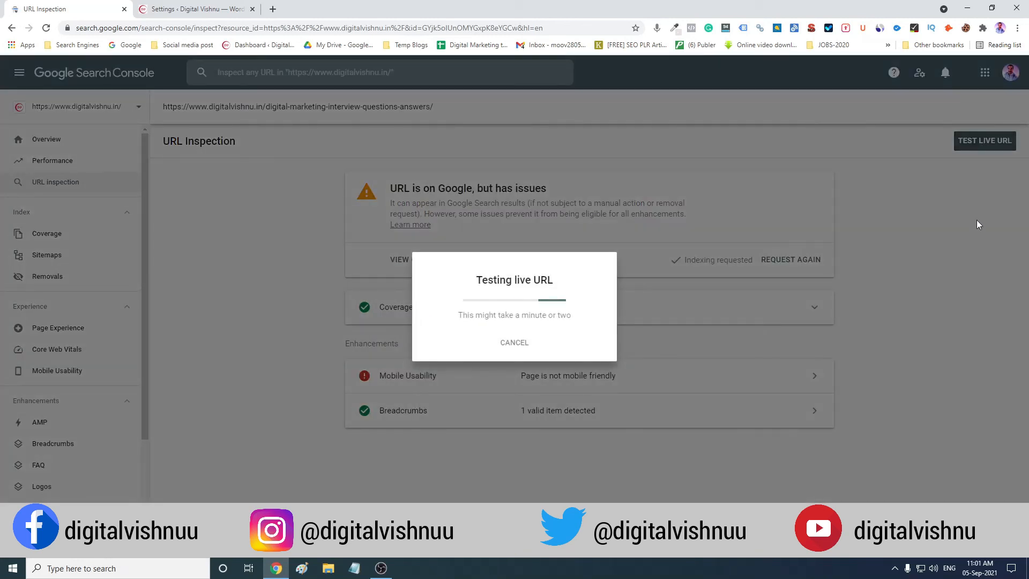